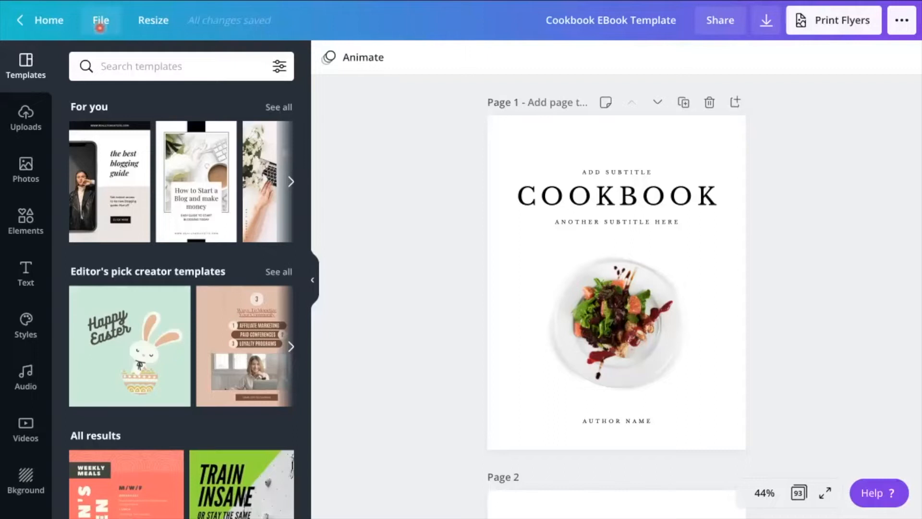
- Make a copy of the Cookbook EBook Template design
left_click(100, 28)
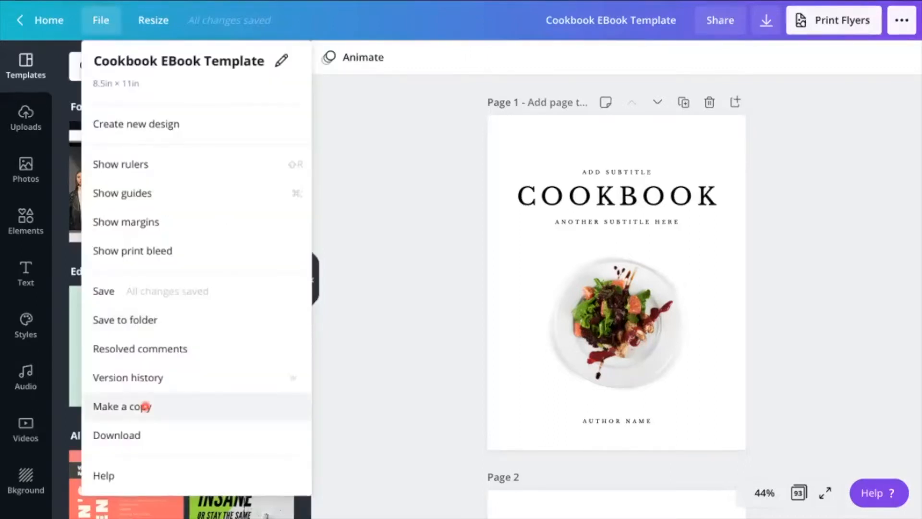
left_click(146, 406)
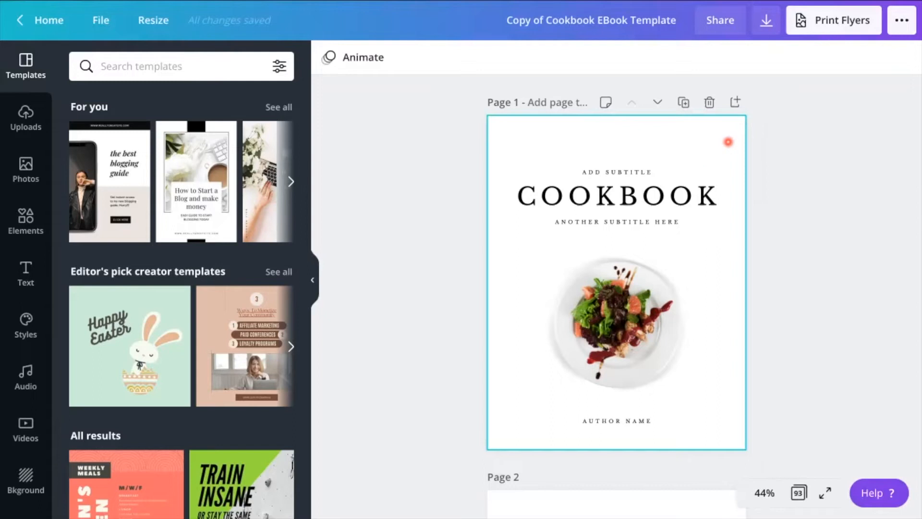
- Try a black #000000 background on the cover page and undo it
left_click(728, 142)
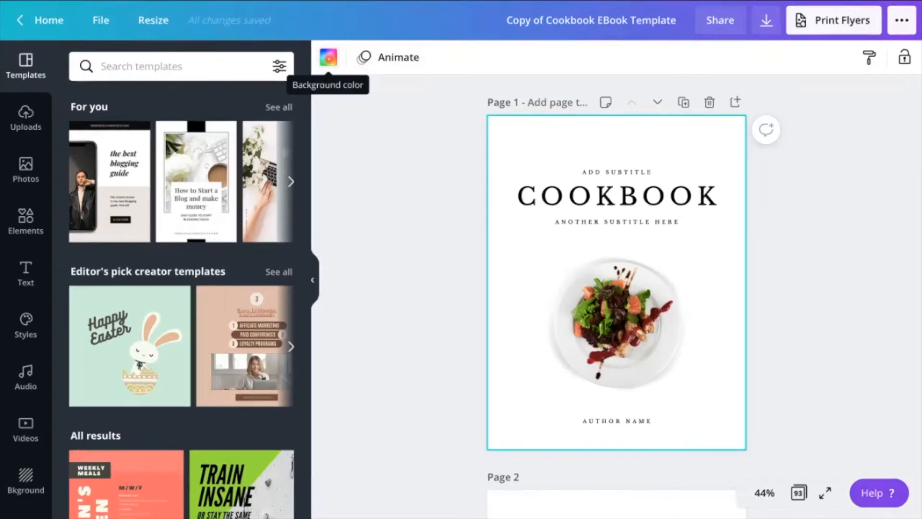
left_click(328, 56)
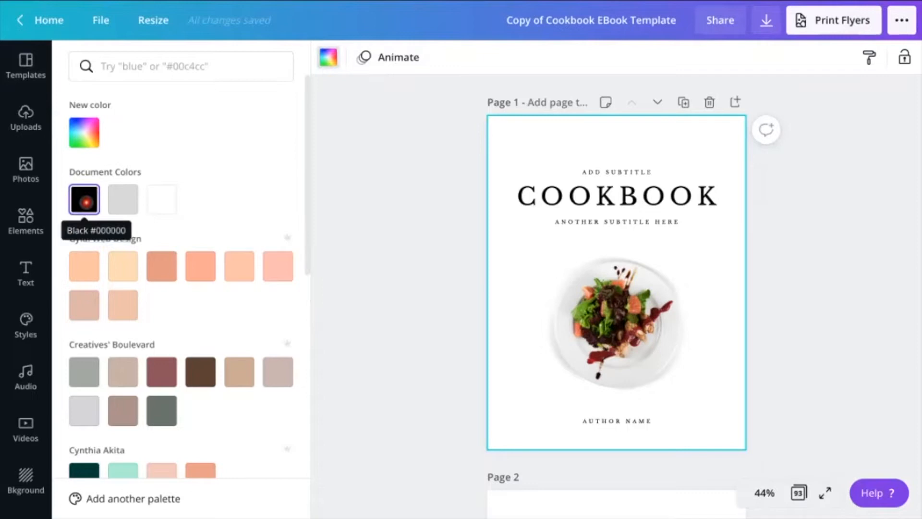
left_click(91, 210)
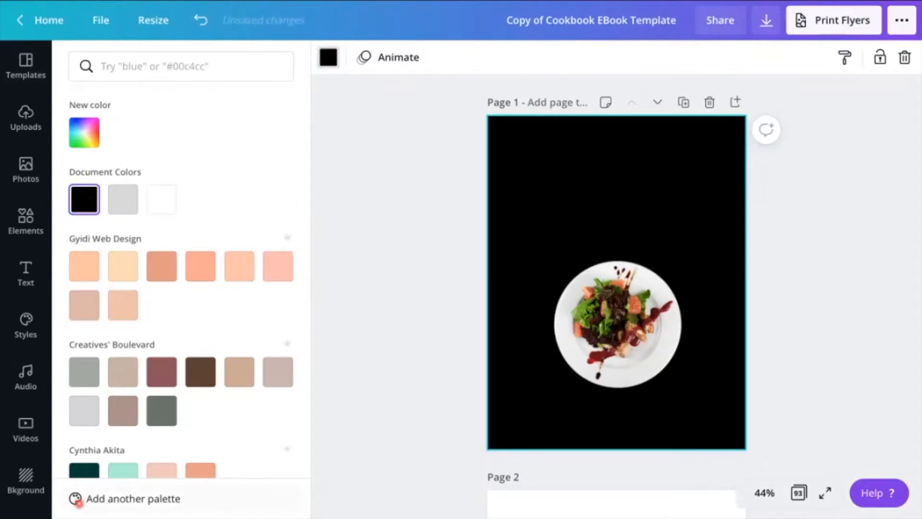
scroll(164, 408, "down", 3)
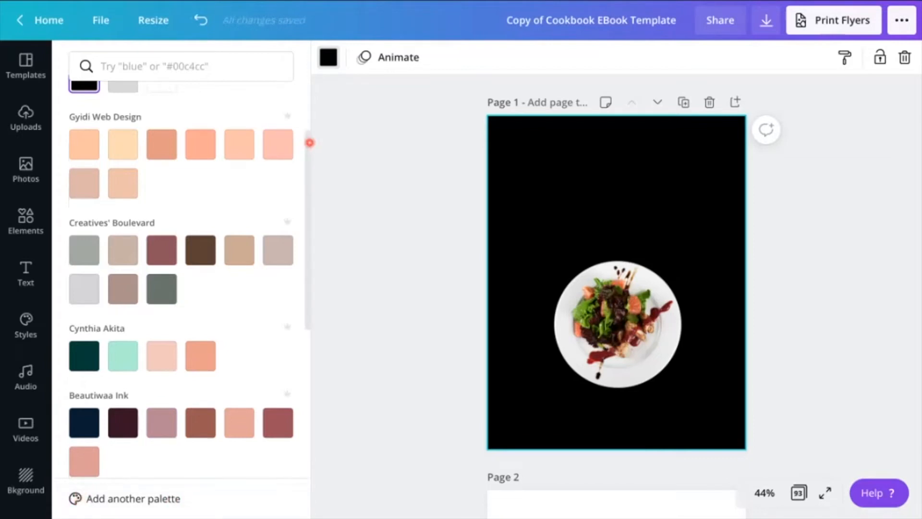
left_click(206, 10)
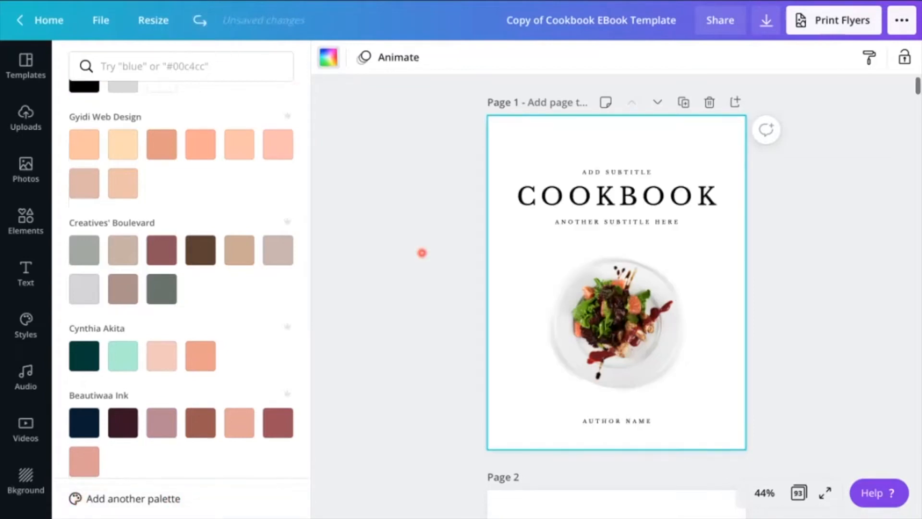
- Try a black background on page 2, check the page against its neighbours, and undo the colour change
scroll(423, 253, "down", 7)
left_click(510, 145)
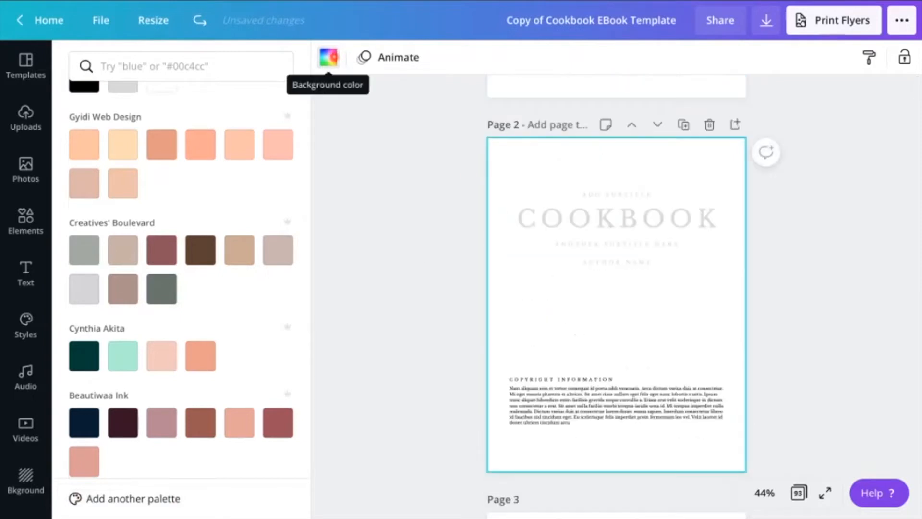
left_click(90, 86)
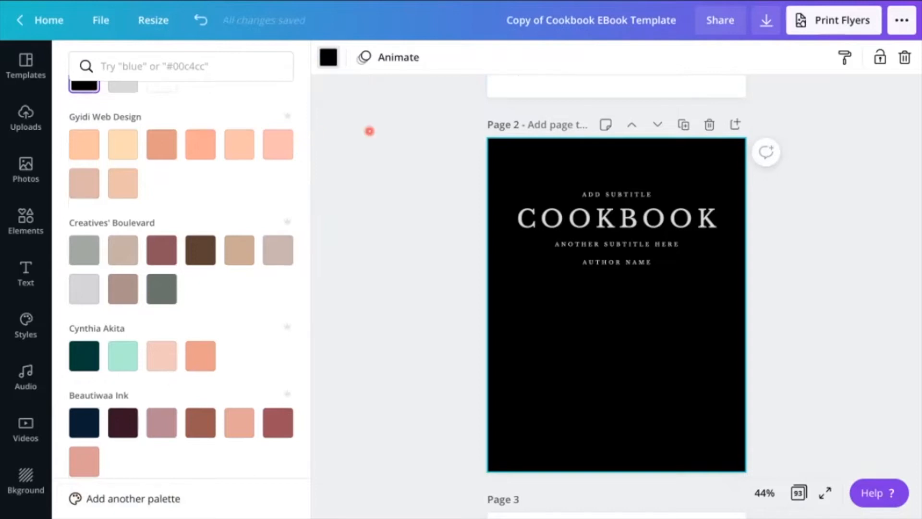
scroll(369, 131, "down", 10)
scroll(370, 131, "up", 8)
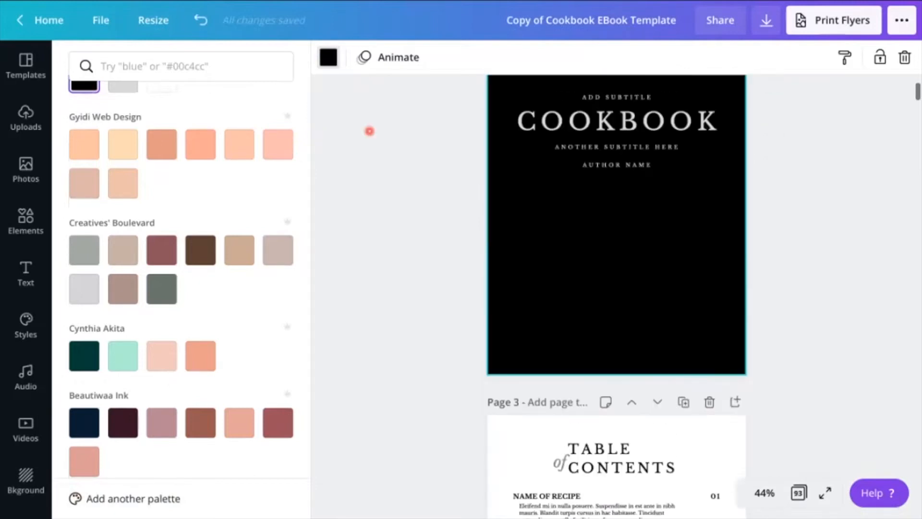
left_click(197, 22)
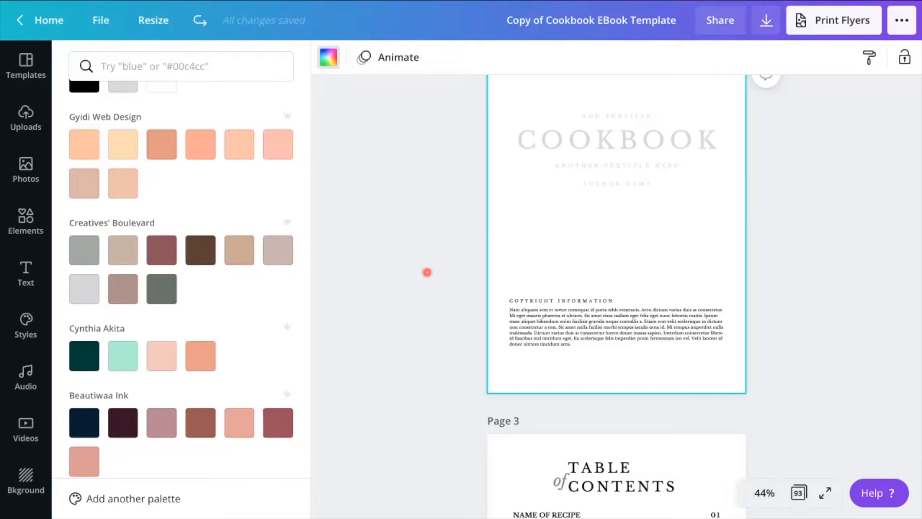
- Try replacing the COOKBOOK title on the cover with "LJUGFUDGF" and undo the text change
scroll(423, 286, "up", 8)
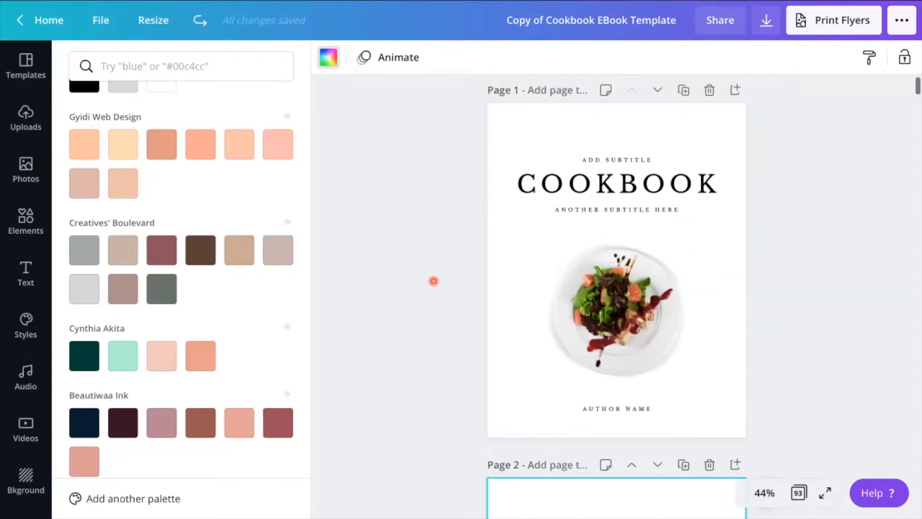
left_click(627, 185)
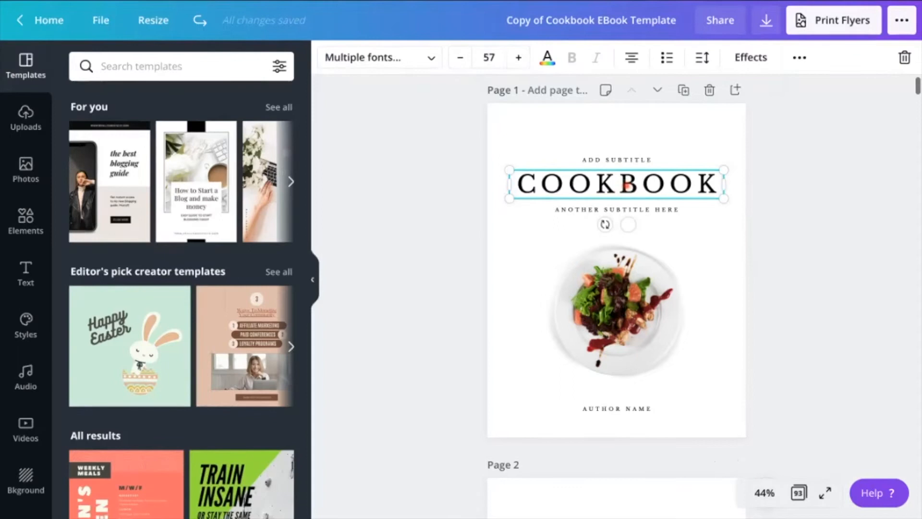
double_click(627, 185)
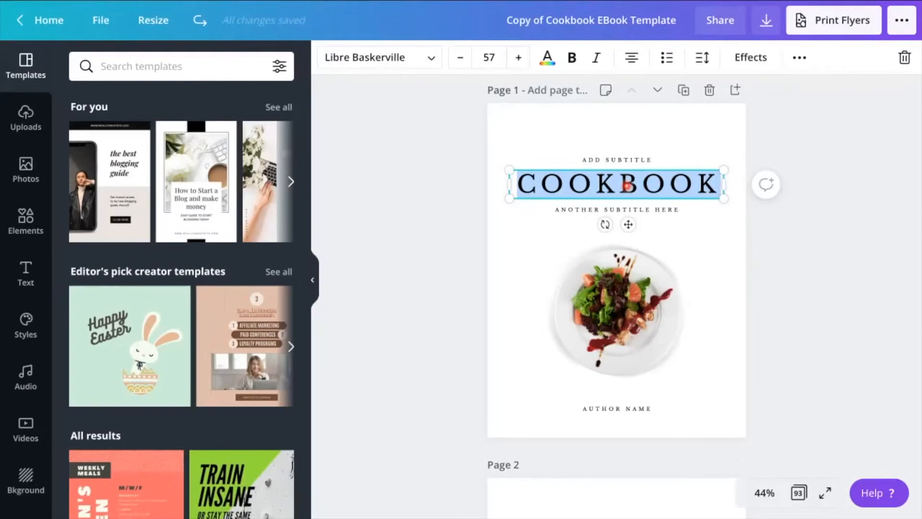
type("LJUGFUDGF")
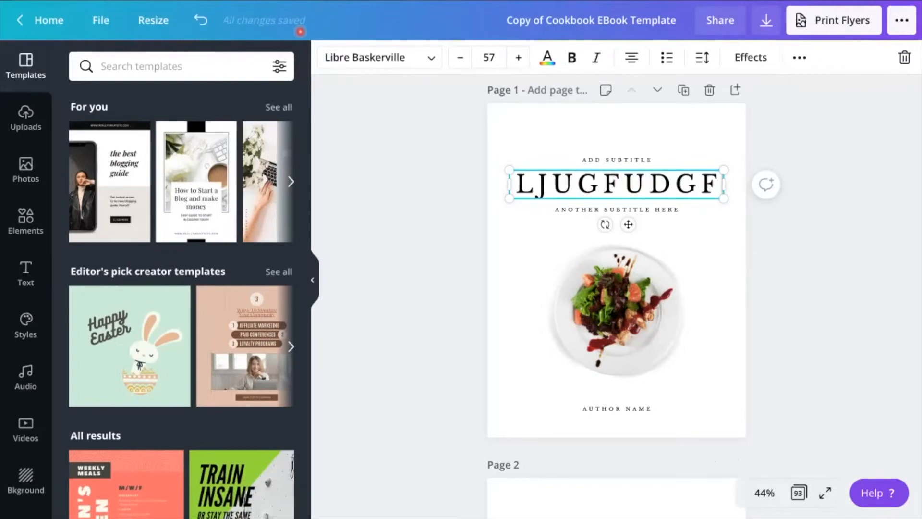
left_click(200, 18)
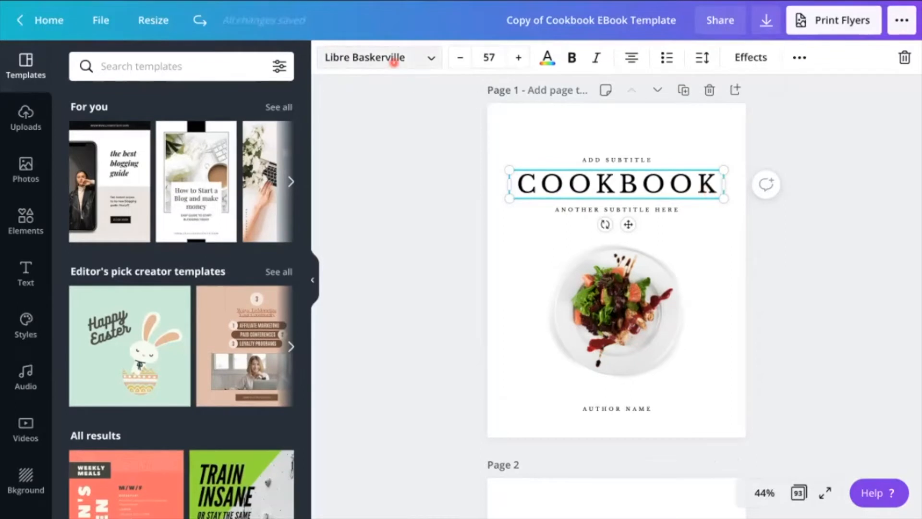
- Open the font choices for the cover title and show the font search suggestions
left_click(394, 62)
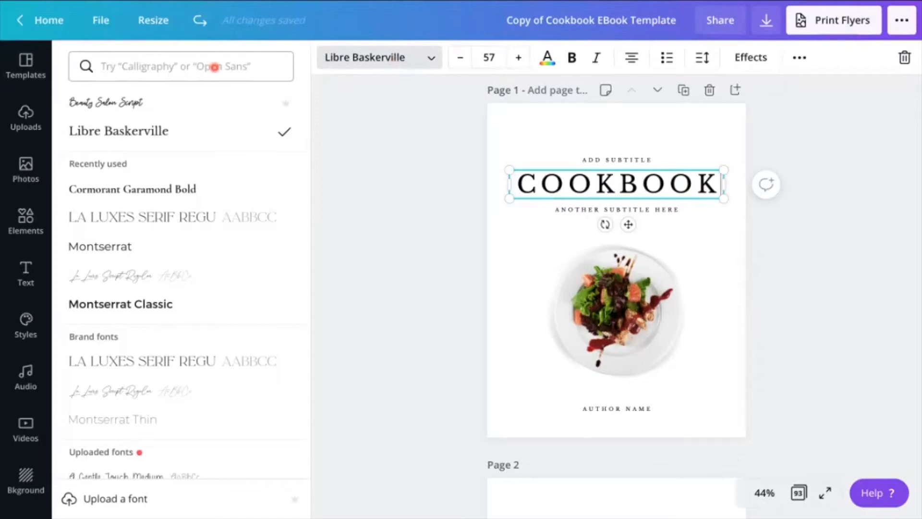
left_click(214, 68)
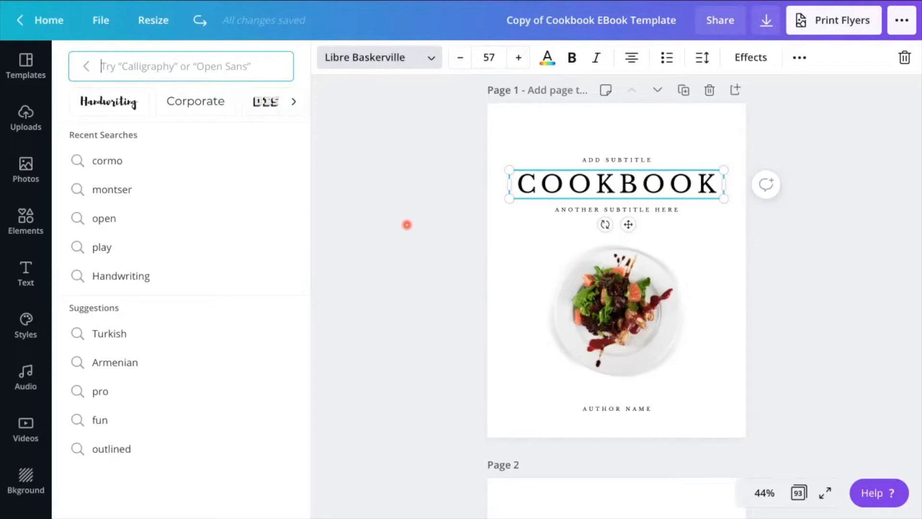
- Select the salad plate photo on the cover and search the photo library for "food" and "plated food"
scroll(411, 264, "down", 2)
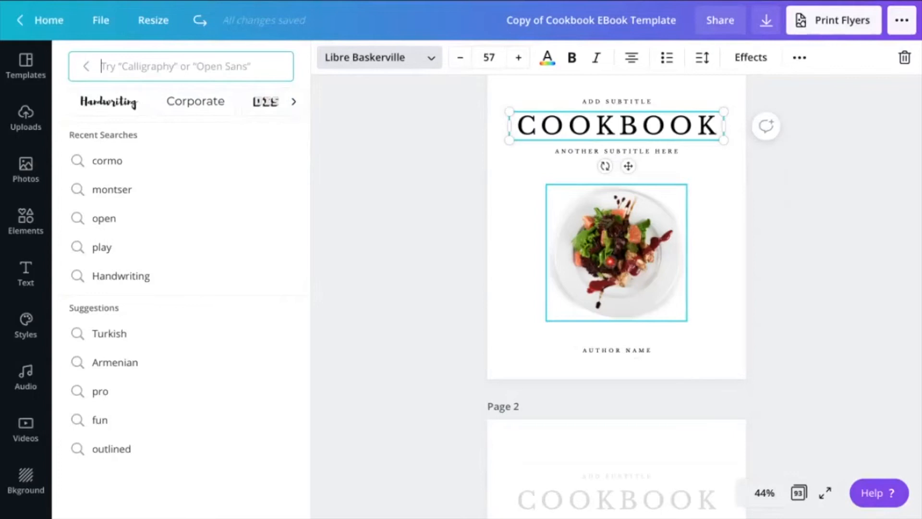
left_click(609, 259)
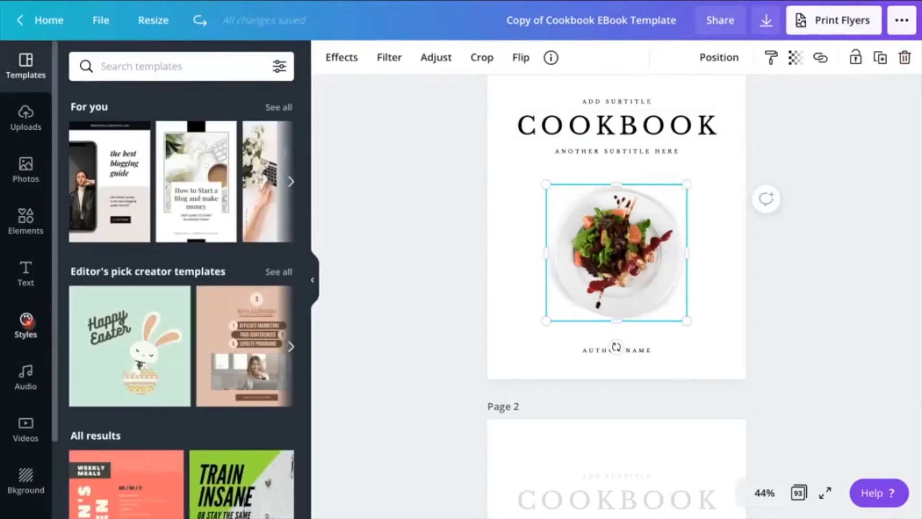
left_click(19, 181)
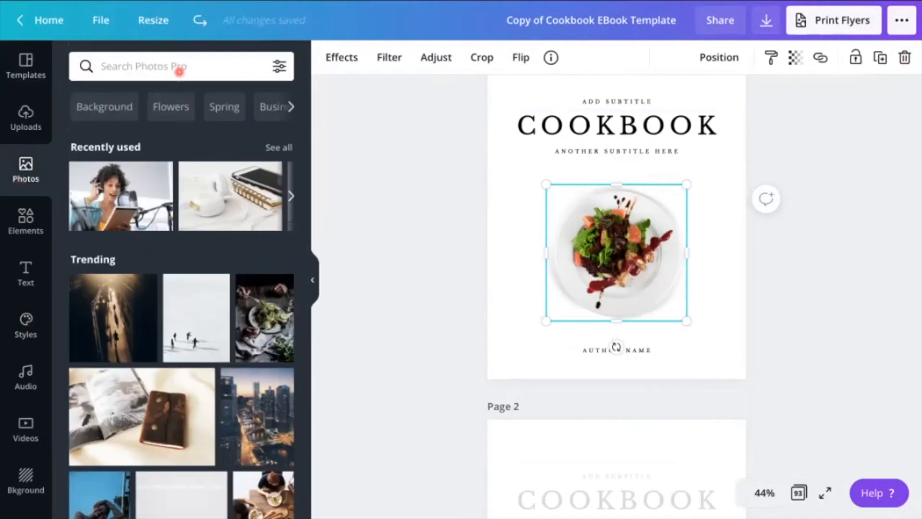
left_click(179, 71)
type("food")
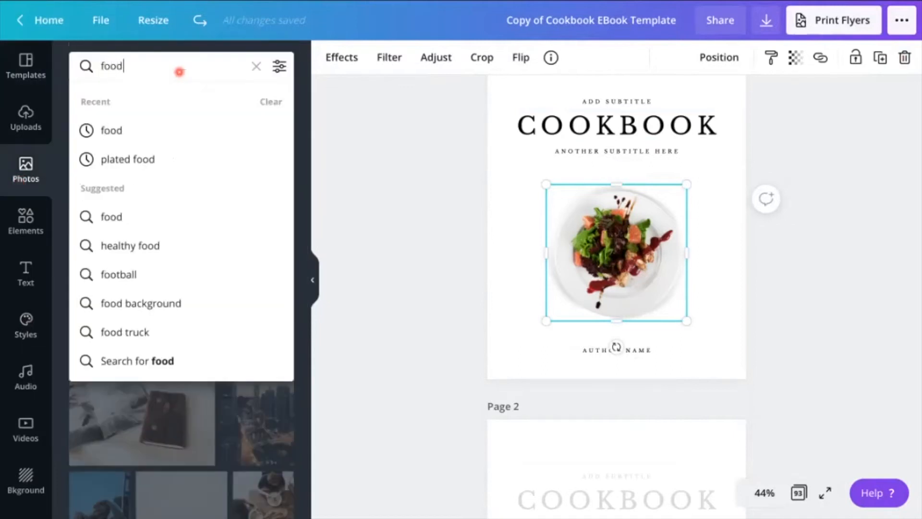
key("Return")
left_click(180, 71)
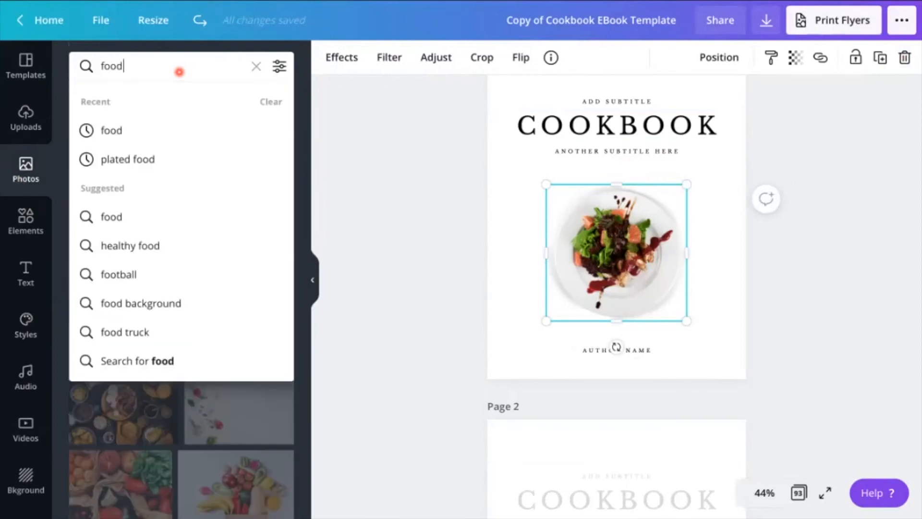
left_click(100, 160)
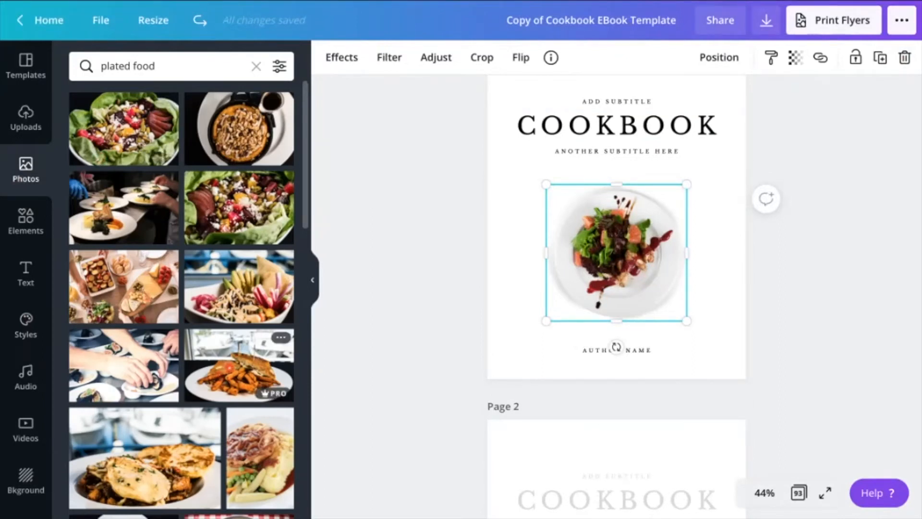
- Replace the cover's salad photo with the sandwich and fries photo and slightly reposition it within its crop
left_click_drag(239, 365, 575, 278)
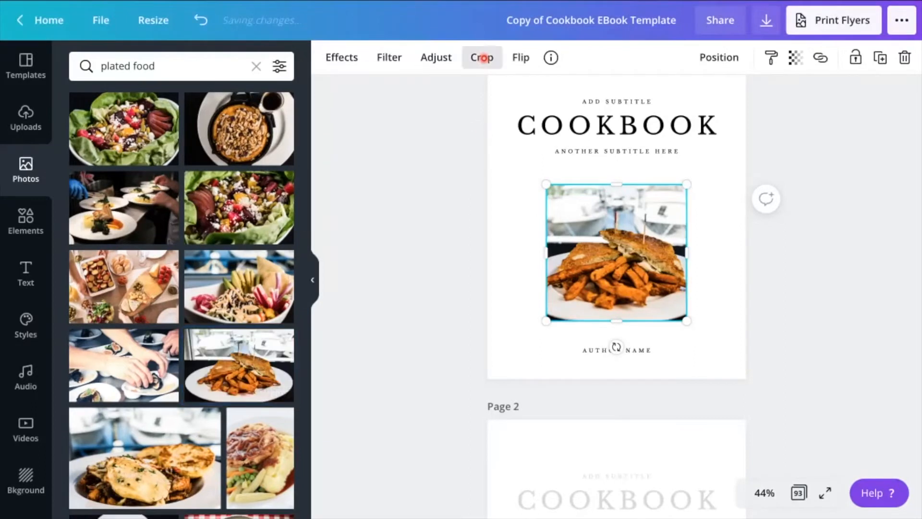
left_click(481, 57)
mouse_move(637, 229)
left_mouse_down()
mouse_move(669, 230)
mouse_move(614, 229)
mouse_move(639, 230)
left_mouse_up()
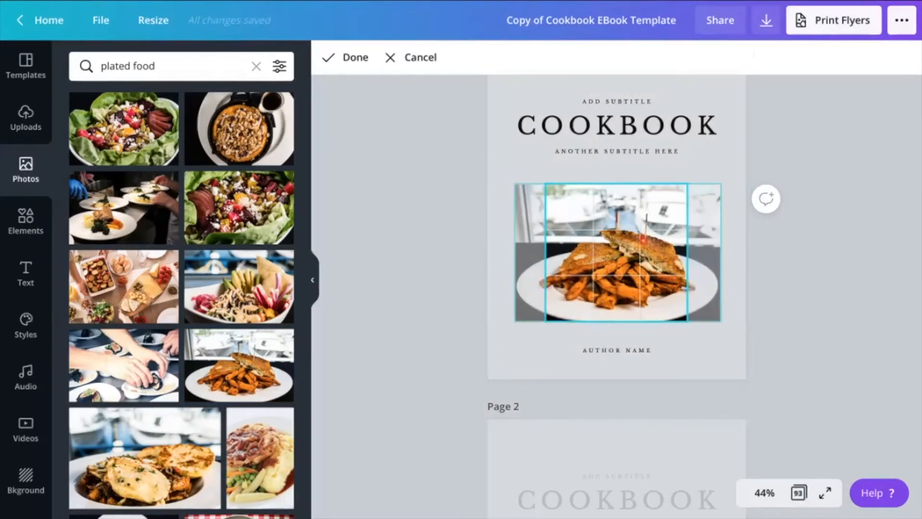
left_click(341, 57)
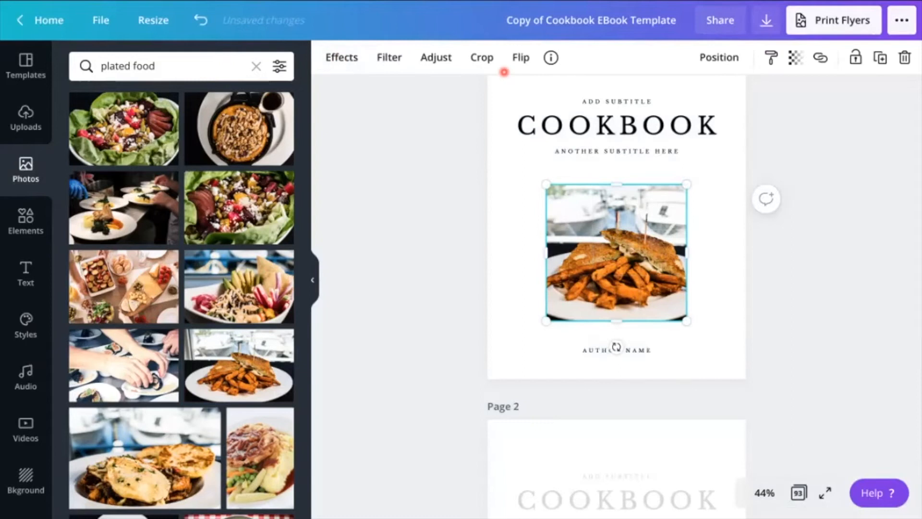
- View the photo's flip options, and undo the crop adjustment and the cover photo replacement
left_click(518, 54)
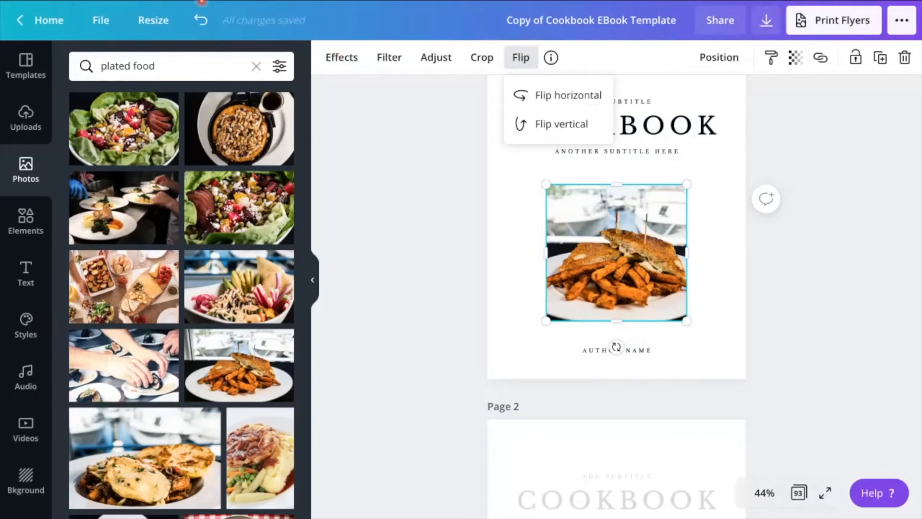
left_click(200, 20)
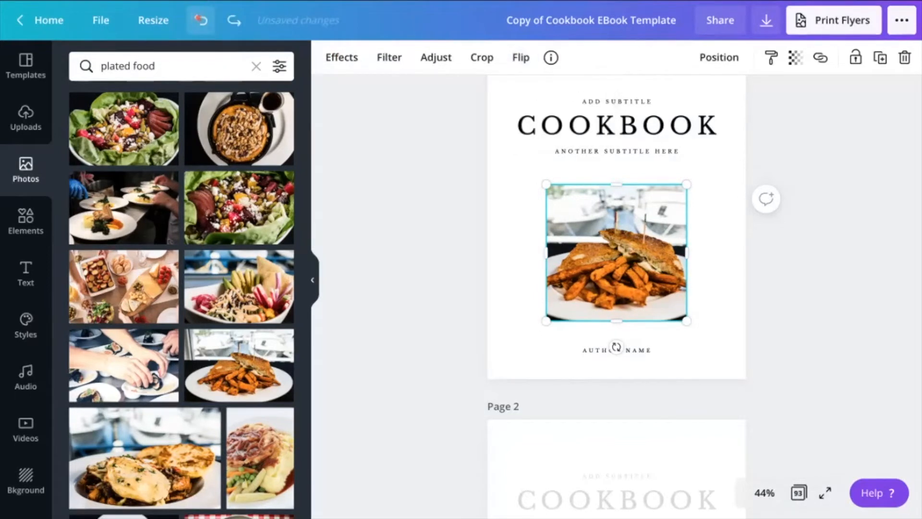
left_click(197, 18)
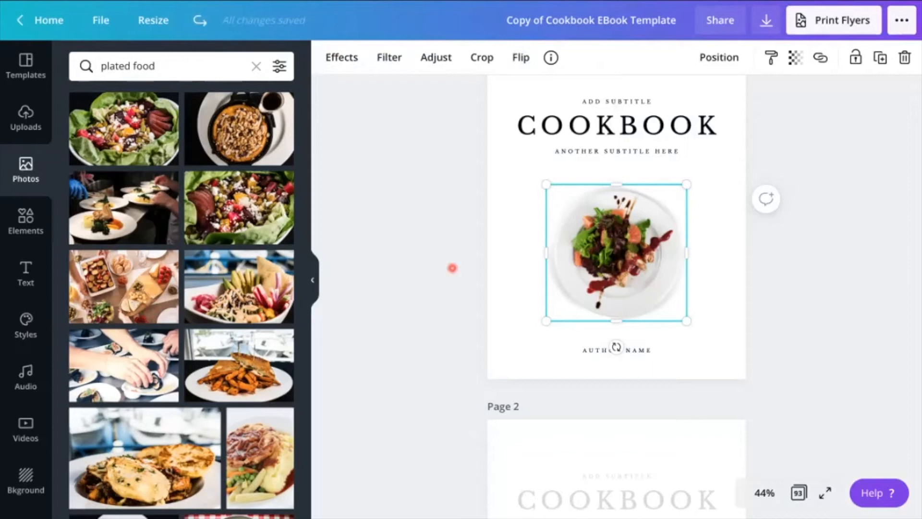
- Review pages 2 to 8 of the template, including the first recipe's page number in the table of contents and the chef pages
scroll(452, 268, "down", 7)
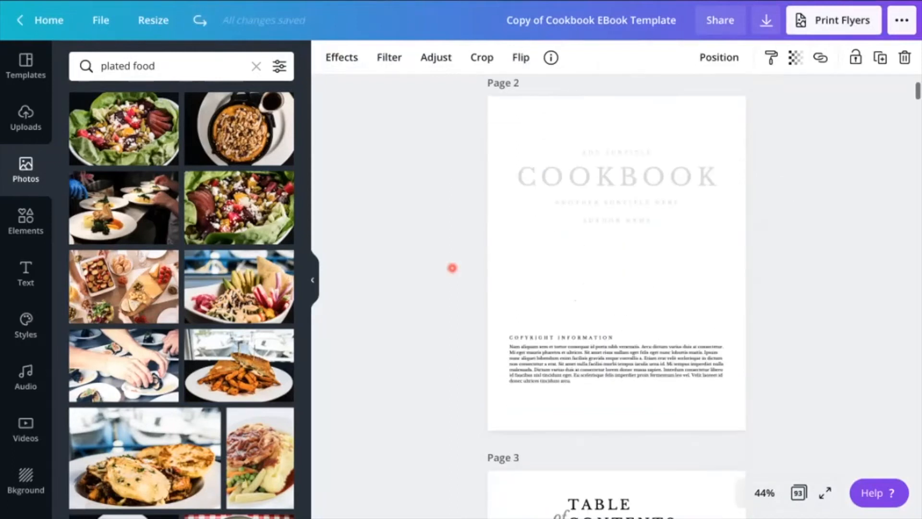
scroll(452, 268, "down", 7)
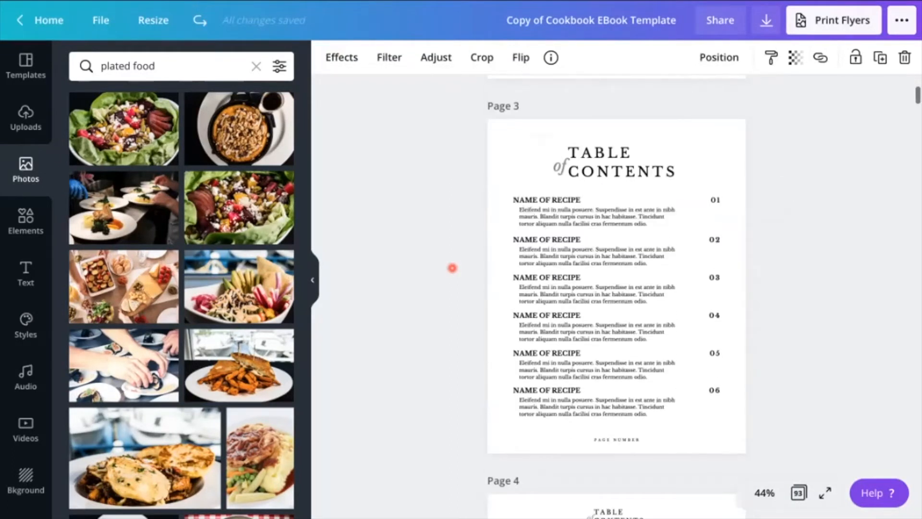
left_click(715, 199)
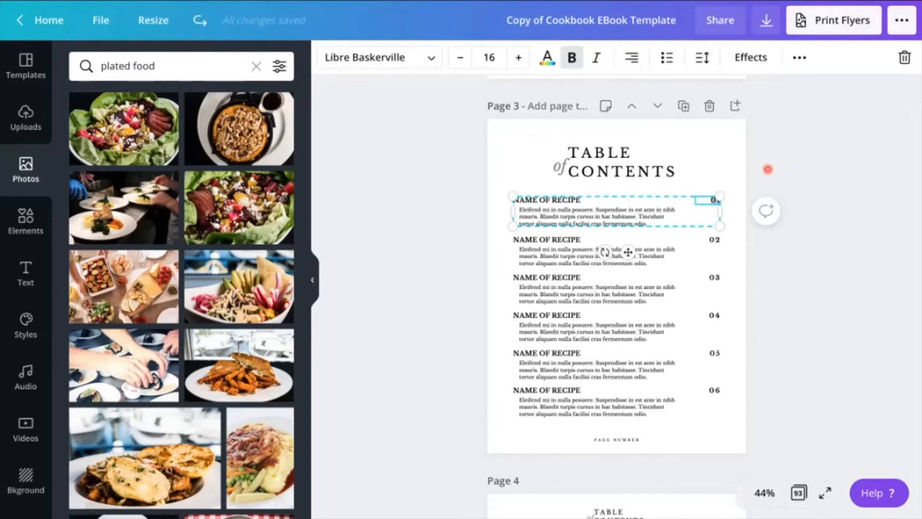
scroll(718, 331, "down", 5)
scroll(718, 332, "down", 18)
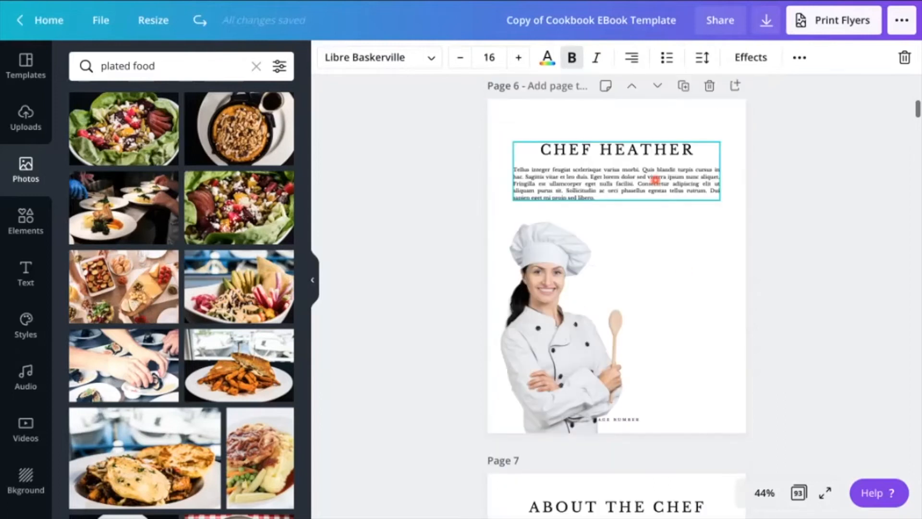
scroll(661, 258, "down", 4)
scroll(661, 257, "down", 6)
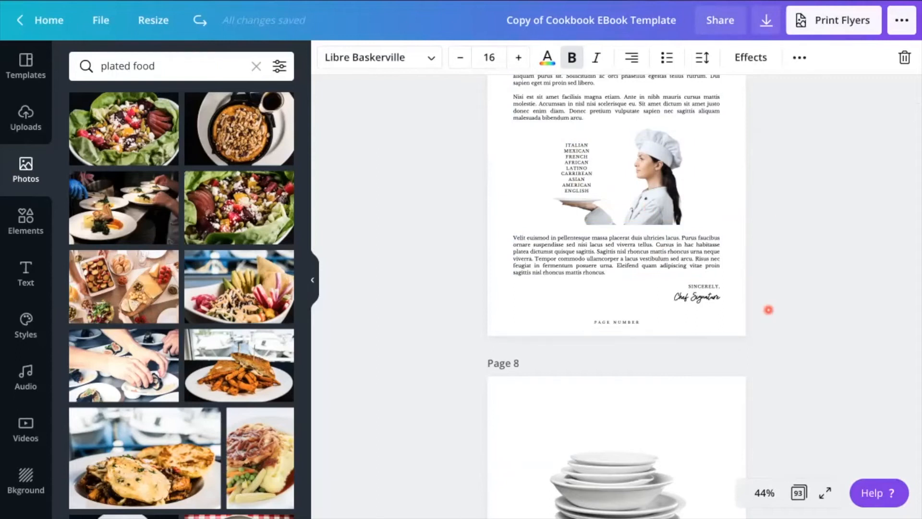
- Review pages 8 to 12 of the template, and preview a close-up salad photo from the library over page 12 without placing it
scroll(768, 309, "down", 3)
scroll(769, 309, "down", 15)
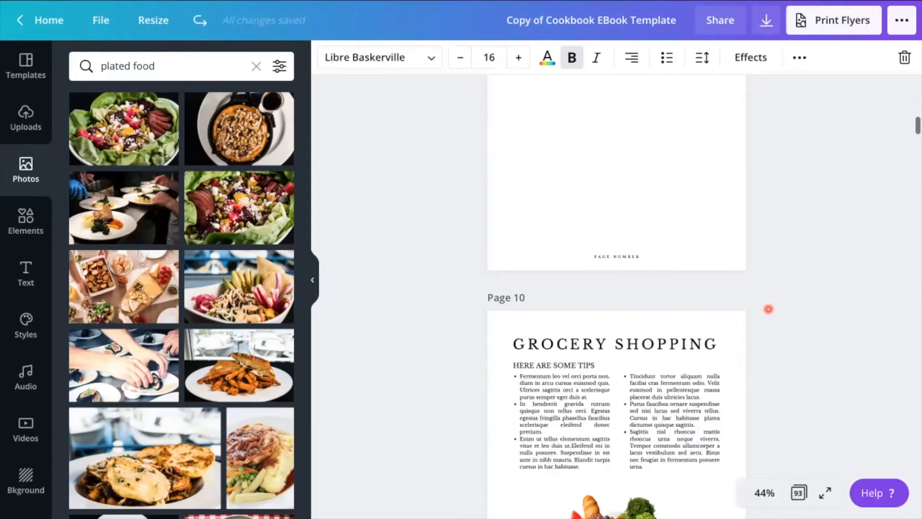
scroll(768, 308, "down", 10)
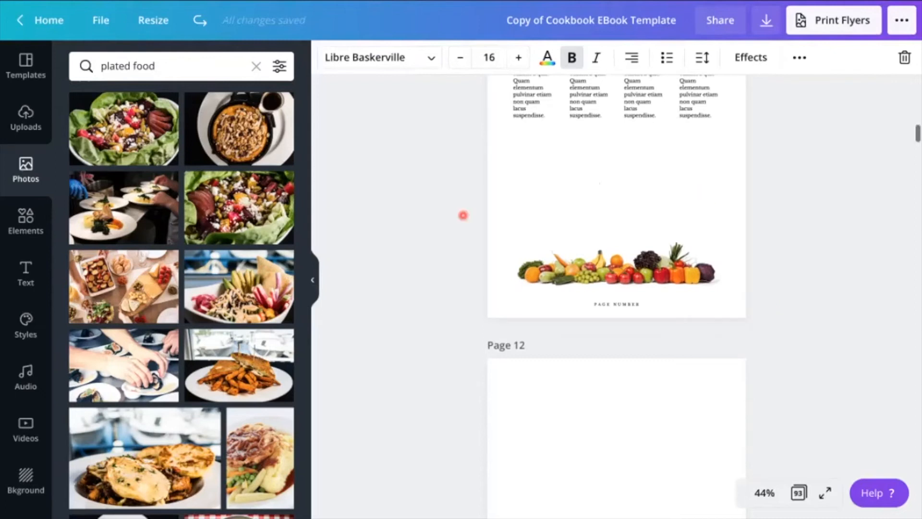
scroll(461, 214, "down", 5)
scroll(456, 212, "up", 1)
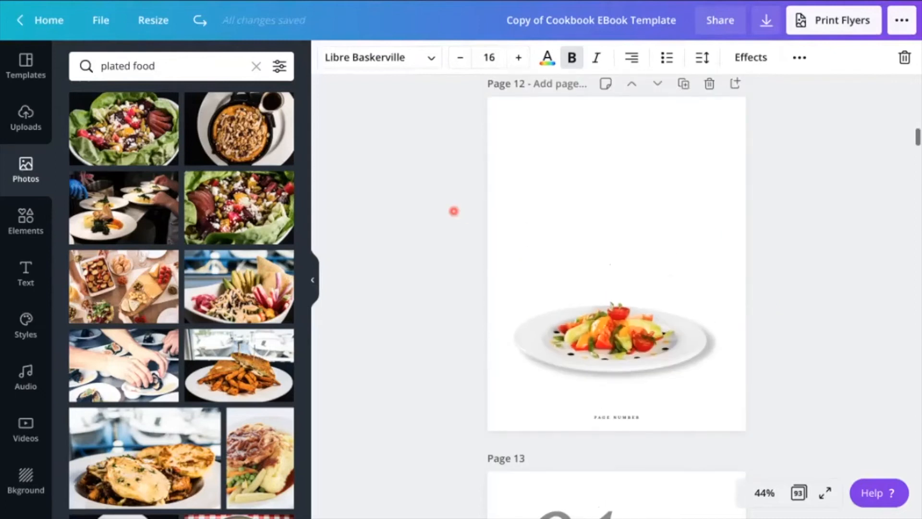
left_click_drag(239, 209, 487, 175)
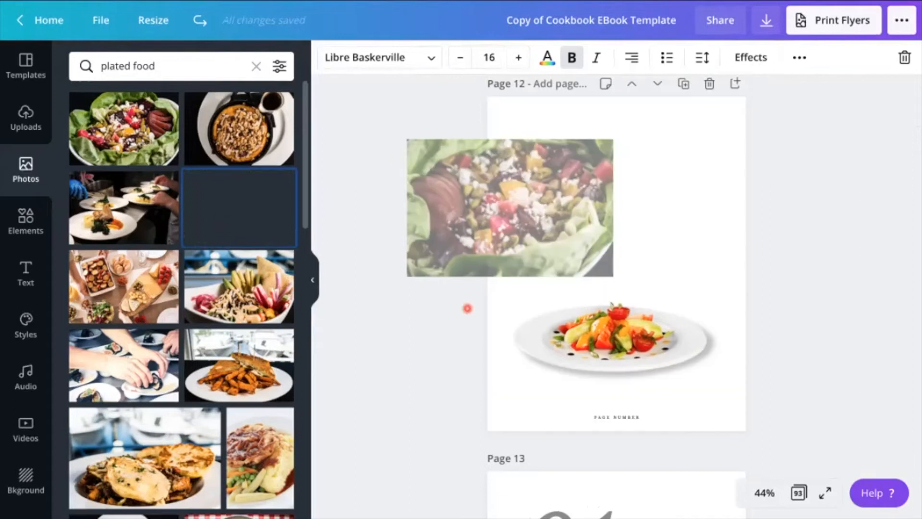
- Review pages 13 to 15, from the Breakfast Foods chapter opener through the introduction to the shopping list
scroll(467, 309, "down", 5)
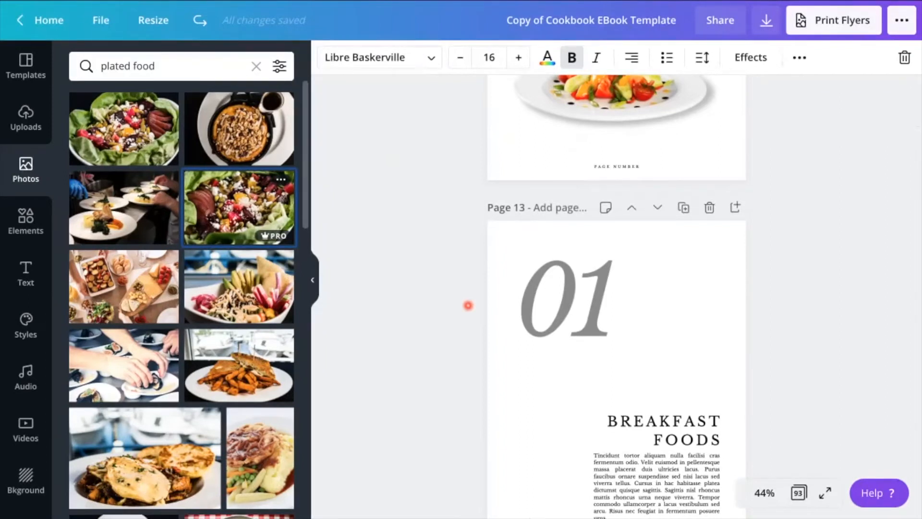
scroll(463, 264, "down", 4)
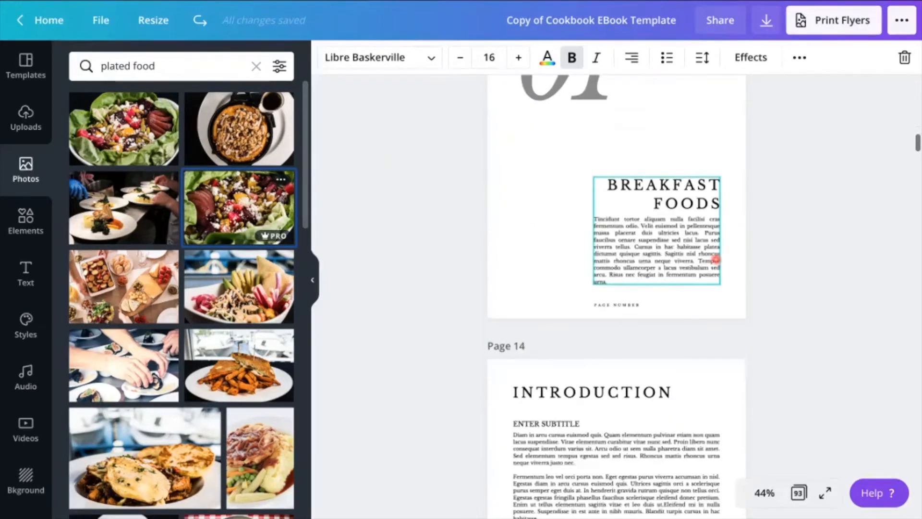
scroll(664, 263, "down", 5)
scroll(664, 263, "down", 7)
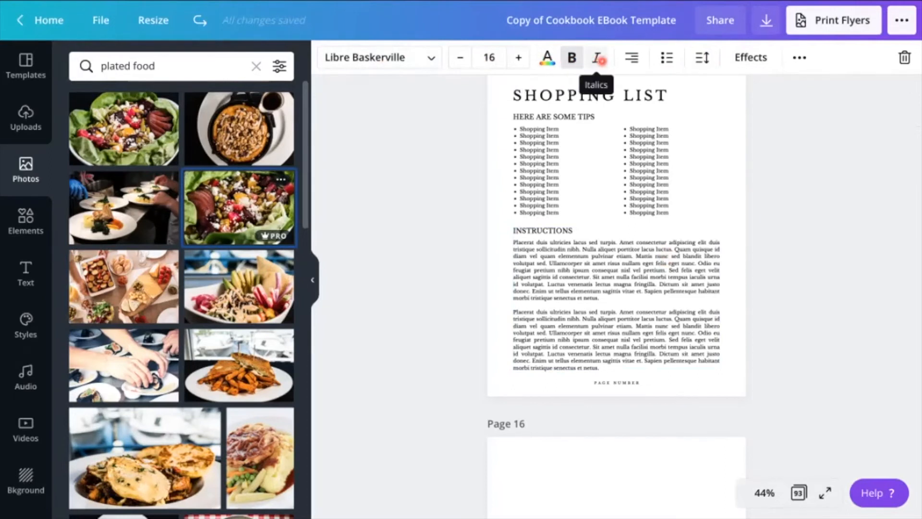
- Examine the selected text's additional options for uppercase, position, transparency and link, keeping the transparency at 100
left_click(799, 59)
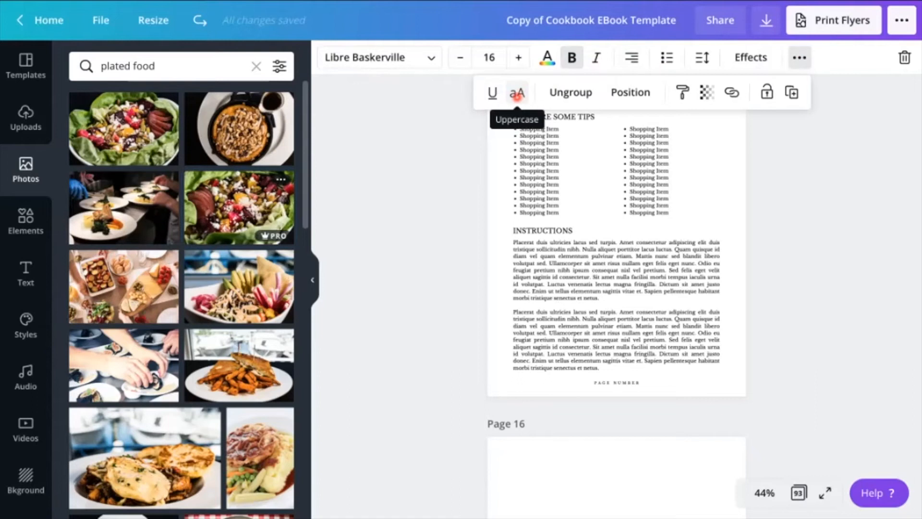
left_click(517, 95)
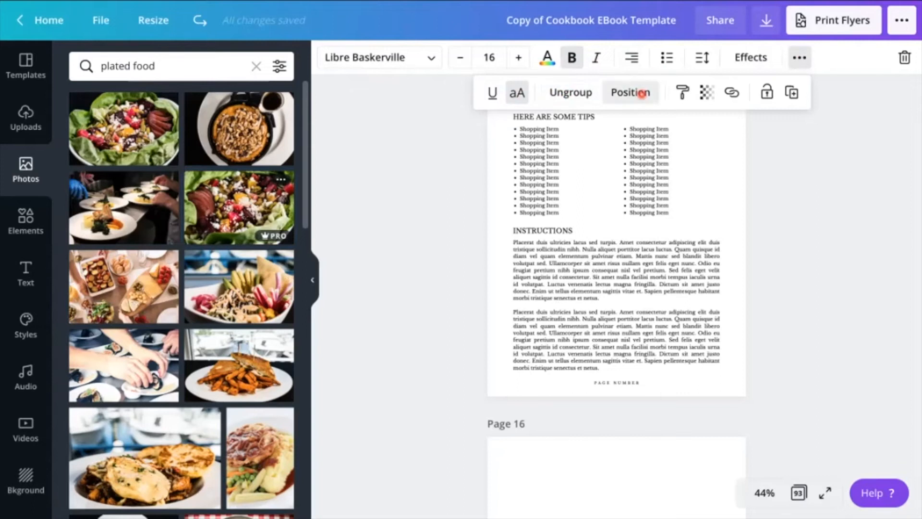
left_click(641, 94)
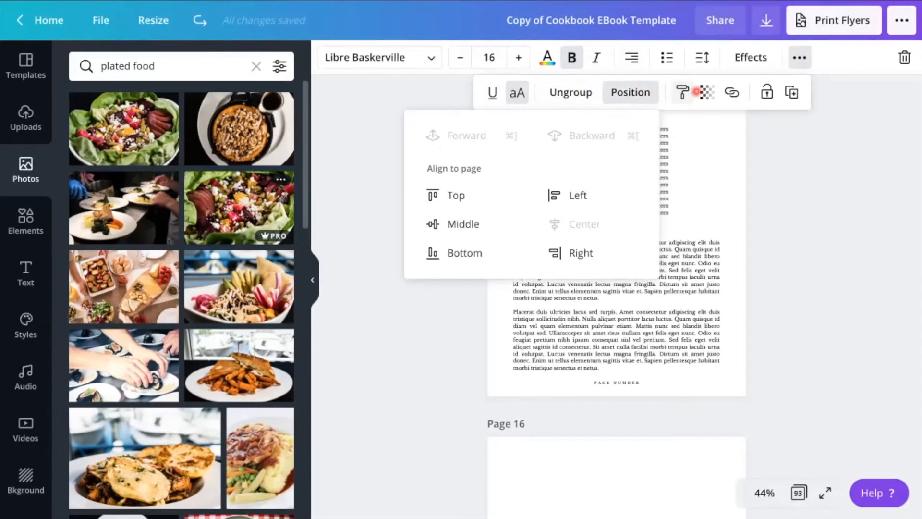
left_click(706, 92)
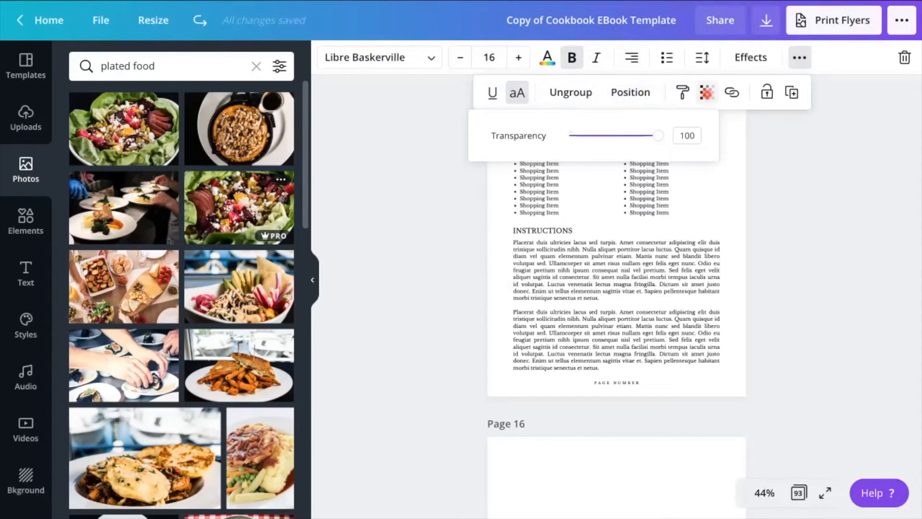
left_click_drag(659, 138, 675, 150)
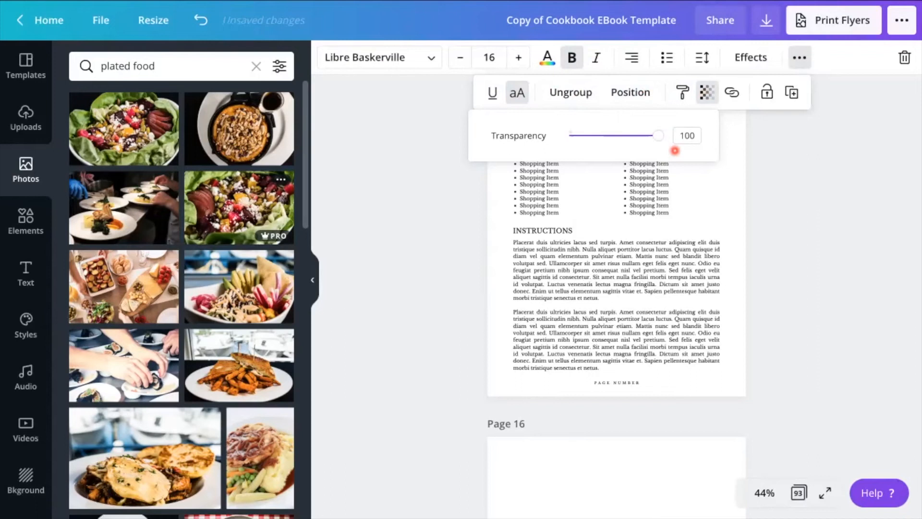
left_click(733, 92)
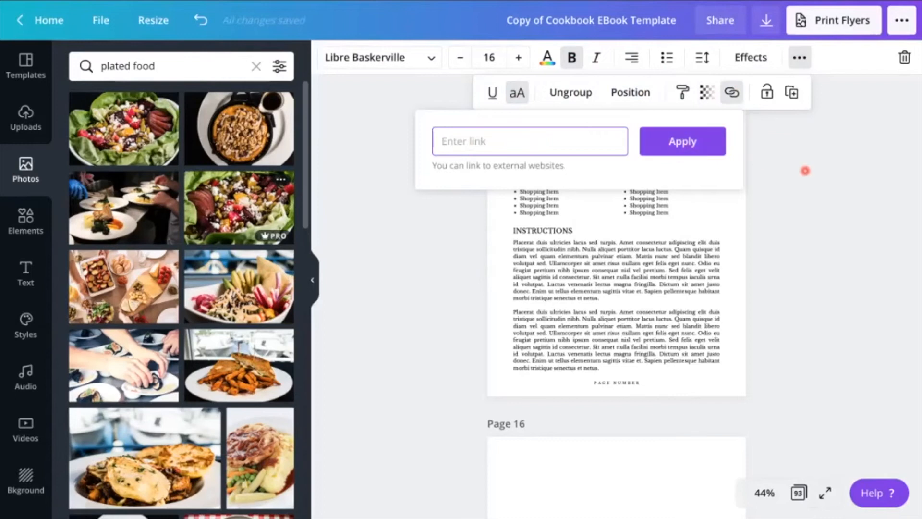
left_click(806, 170)
- Try the vegetable bowl photo in place of the pancake photo on page 16, and return it to the library without placing it
scroll(773, 222, "down", 5)
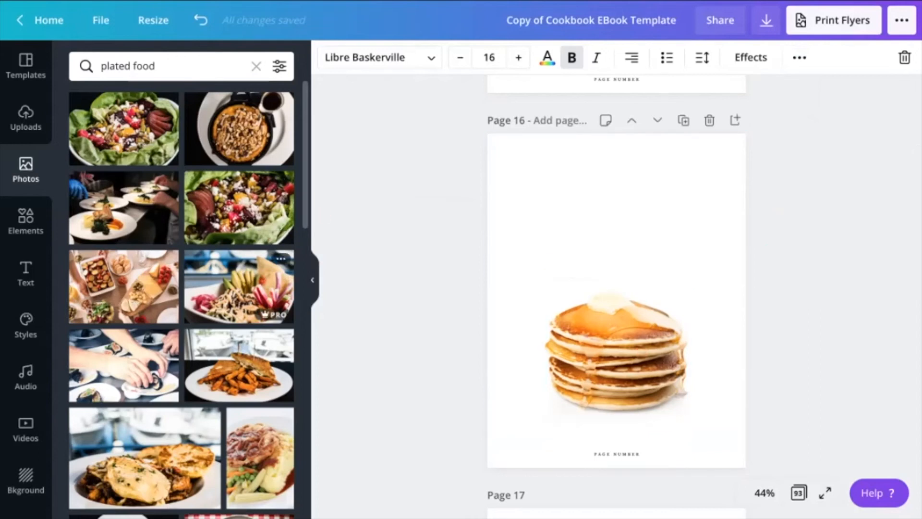
left_click_drag(263, 281, 616, 358)
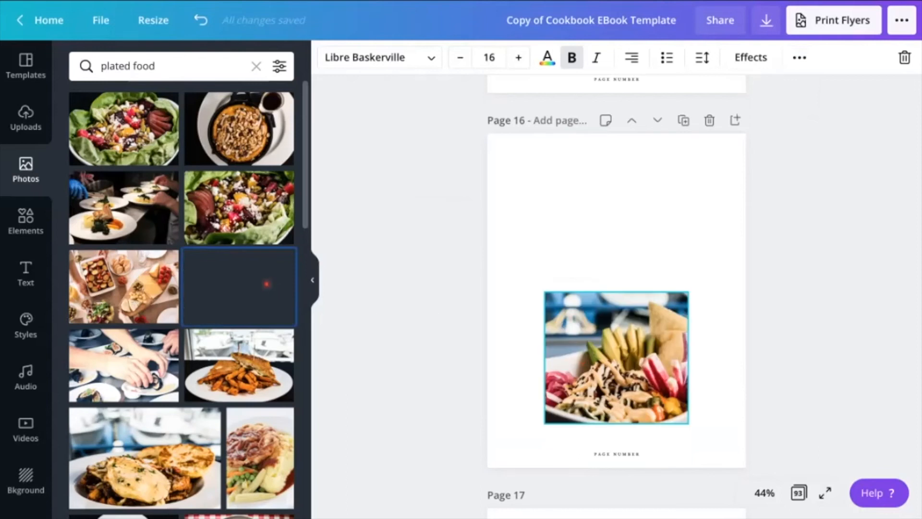
left_click_drag(266, 283, 268, 286)
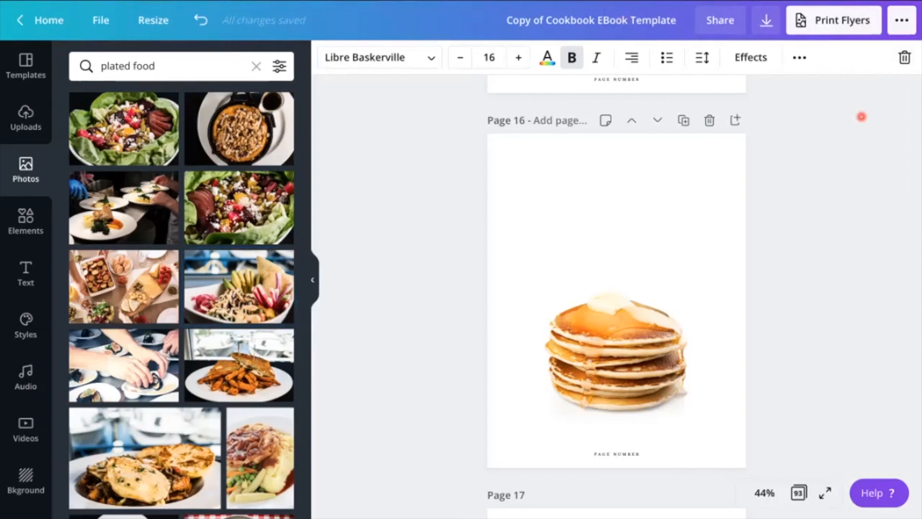
- Deselect the text and open the design's download options
left_click(861, 117)
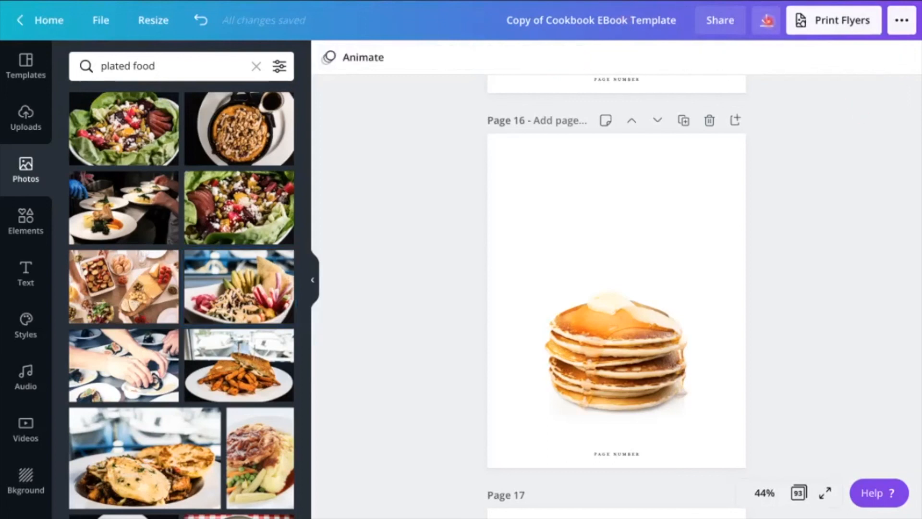
left_click(767, 20)
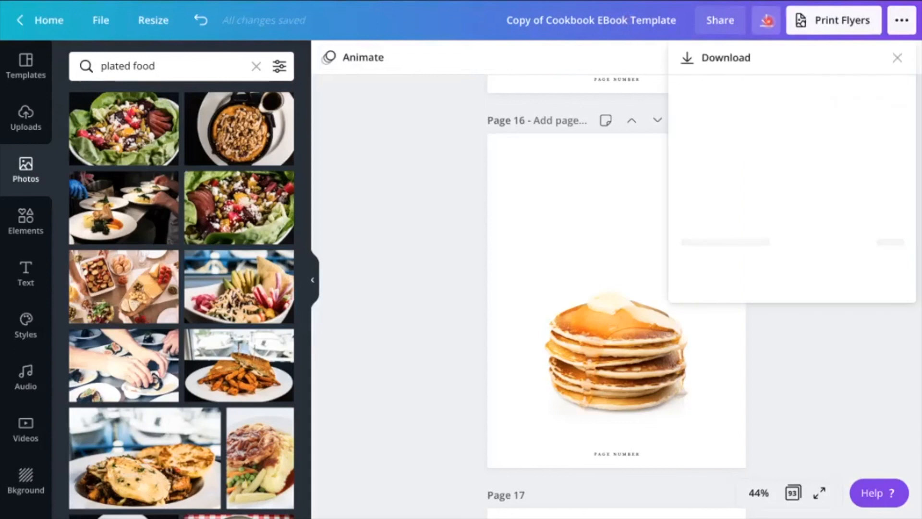